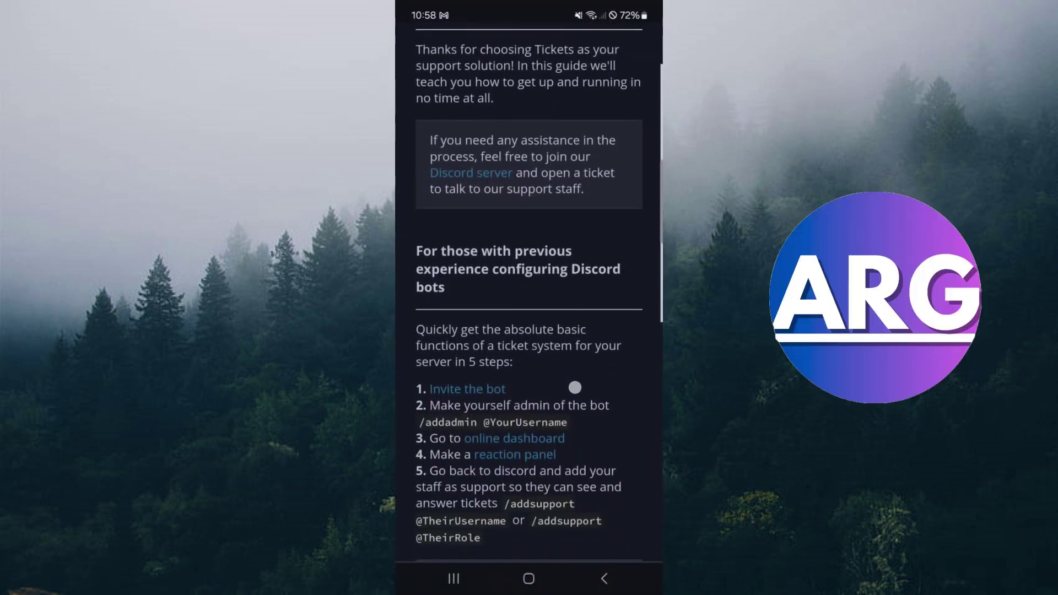
{"action": "scroll", "coordinate": [577, 398], "scroll_direction": "down", "scroll_amount": 1}
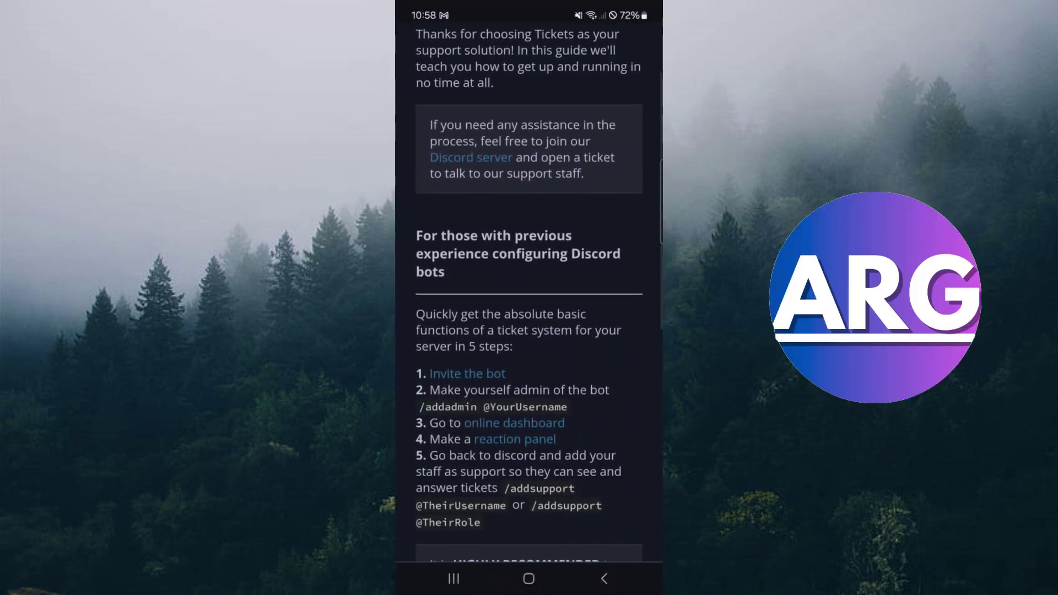
Use the 'Invite the bot' link to add Tickets to the Test server and authorize its permissions.
{"action": "left_click", "coordinate": [467, 372]}
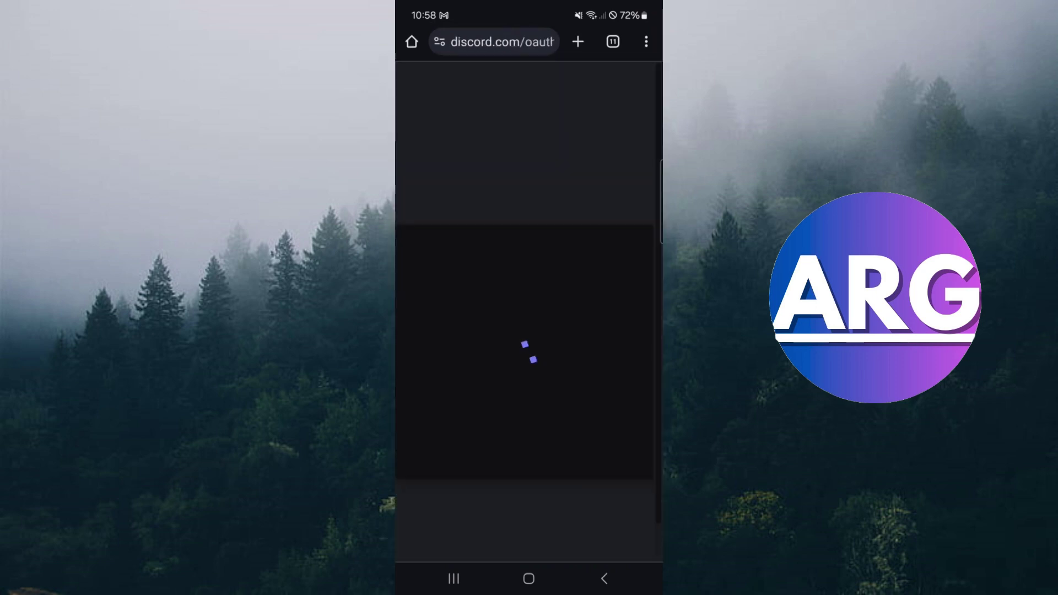
{"action": "left_click", "coordinate": [581, 435]}
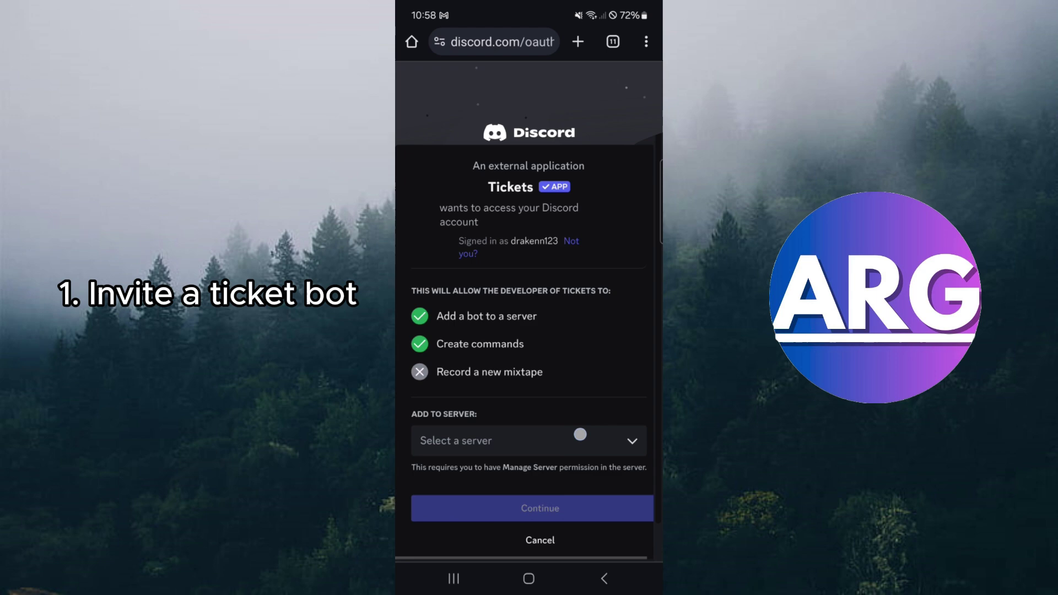
{"action": "scroll", "coordinate": [583, 360], "scroll_direction": "down", "scroll_amount": 1}
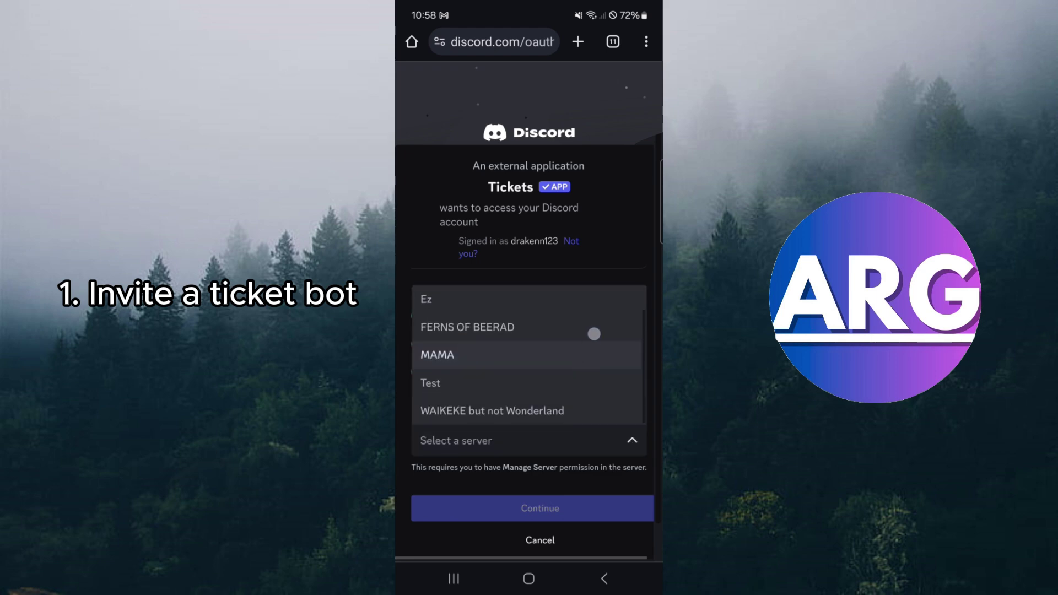
{"action": "left_click", "coordinate": [552, 379]}
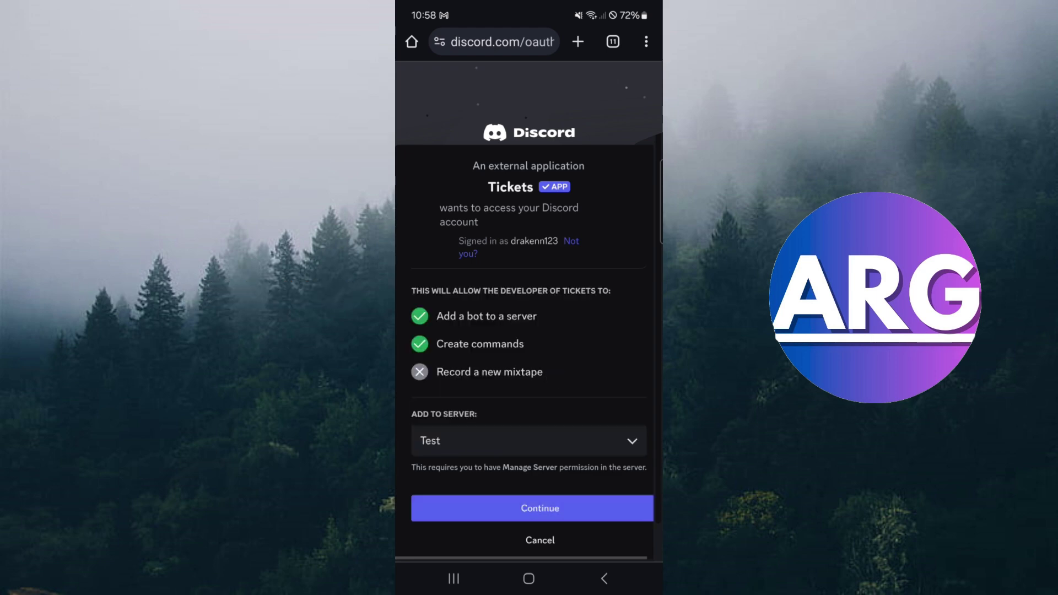
{"action": "left_click", "coordinate": [585, 514]}
{"action": "scroll", "coordinate": [598, 477], "scroll_direction": "down", "scroll_amount": 5}
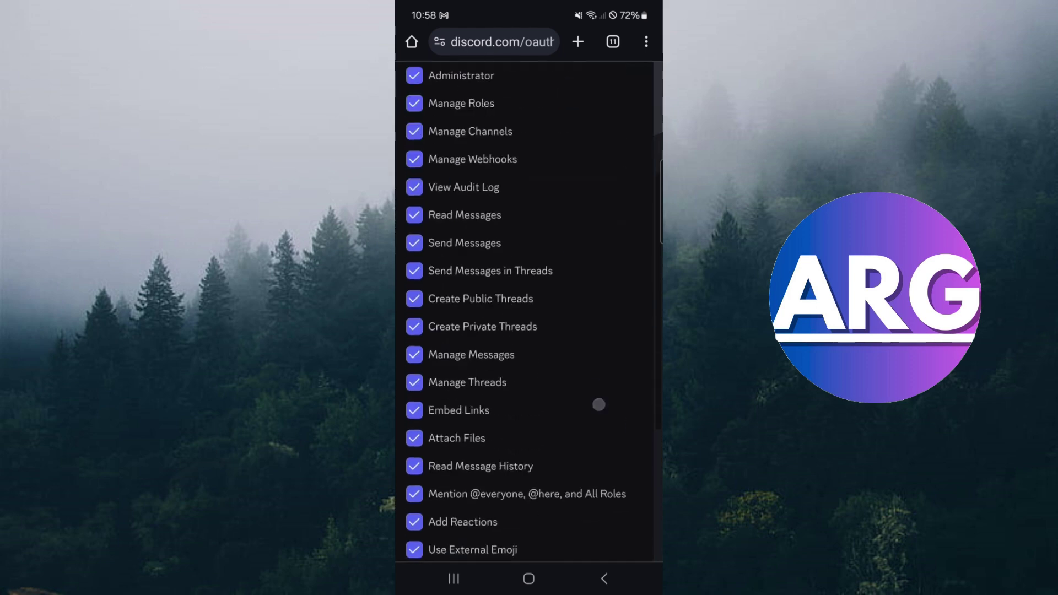
{"action": "scroll", "coordinate": [598, 403], "scroll_direction": "down", "scroll_amount": 5}
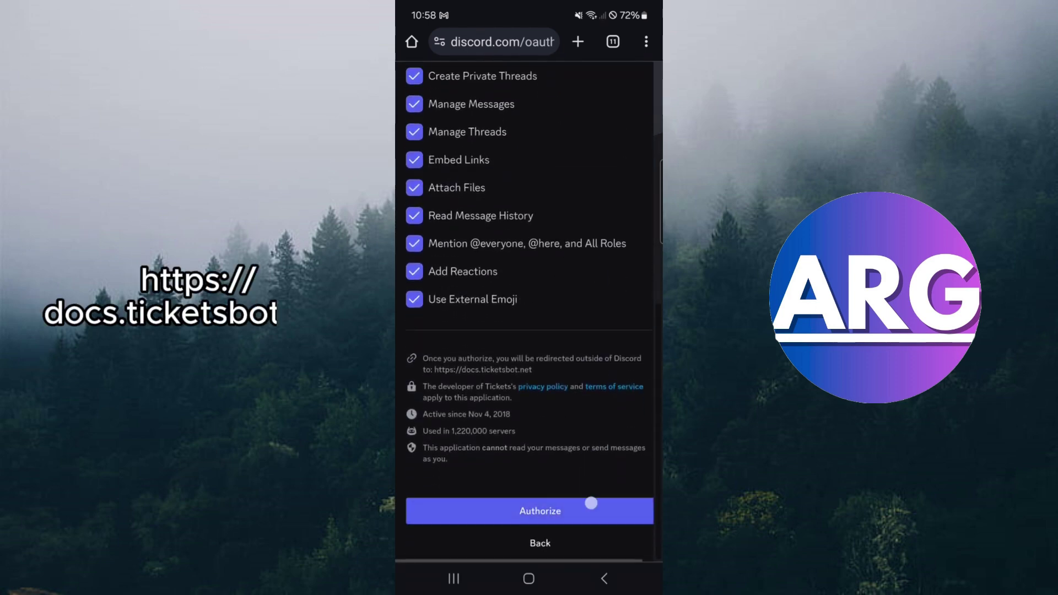
{"action": "left_click", "coordinate": [588, 507]}
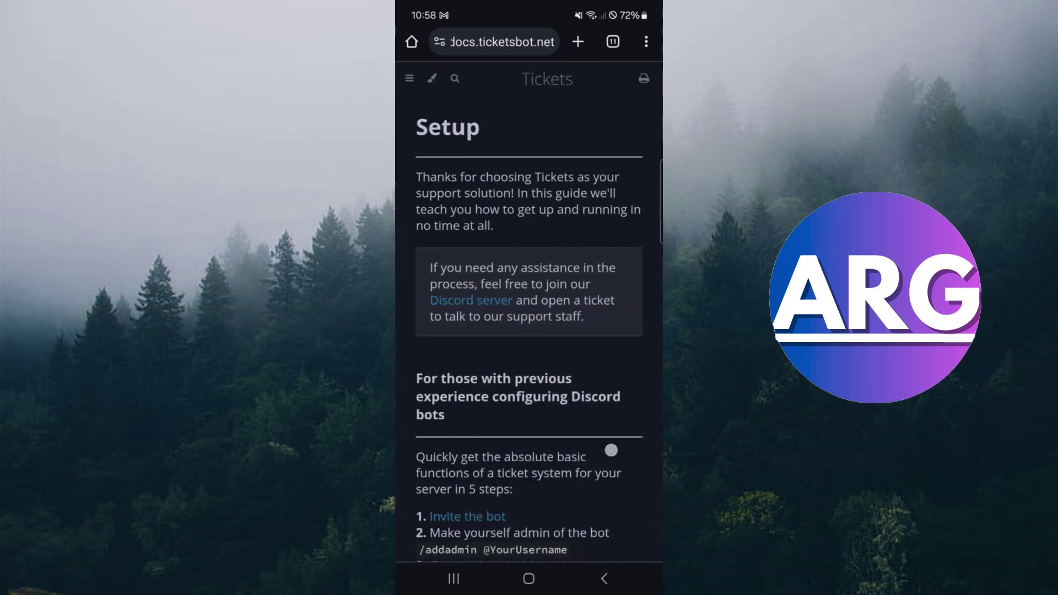
{"action": "scroll", "coordinate": [612, 451], "scroll_direction": "down", "scroll_amount": 5}
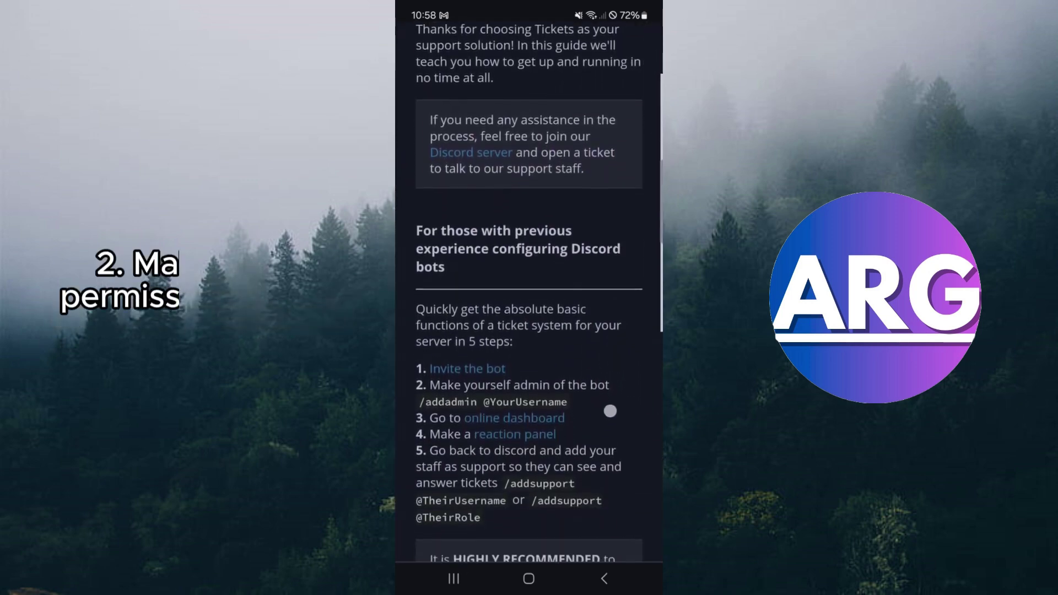
{"action": "scroll", "coordinate": [610, 411], "scroll_direction": "down", "scroll_amount": 3}
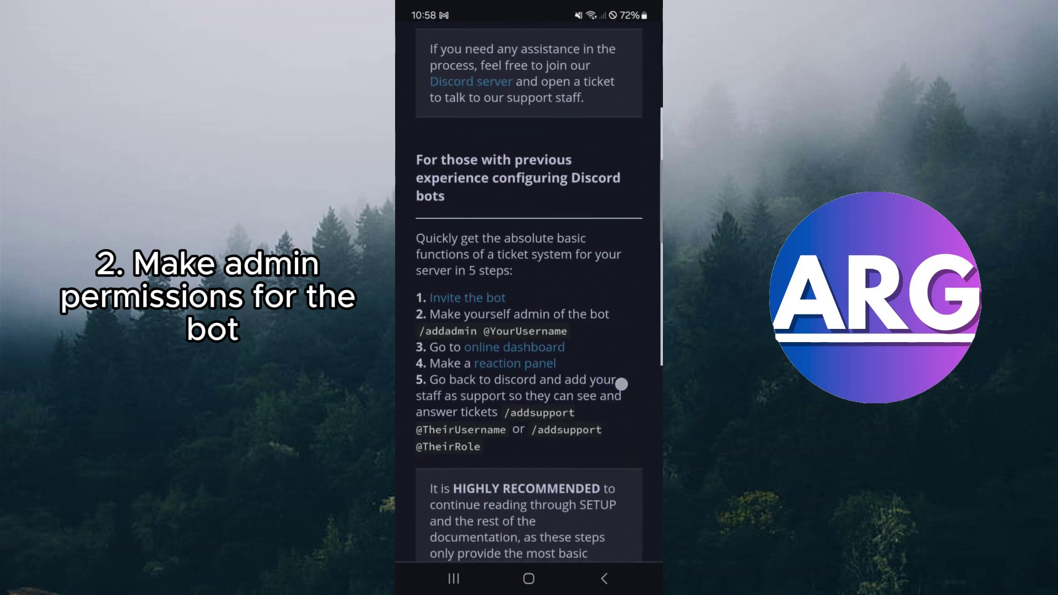
{"action": "scroll", "coordinate": [621, 384], "scroll_direction": "down", "scroll_amount": 1}
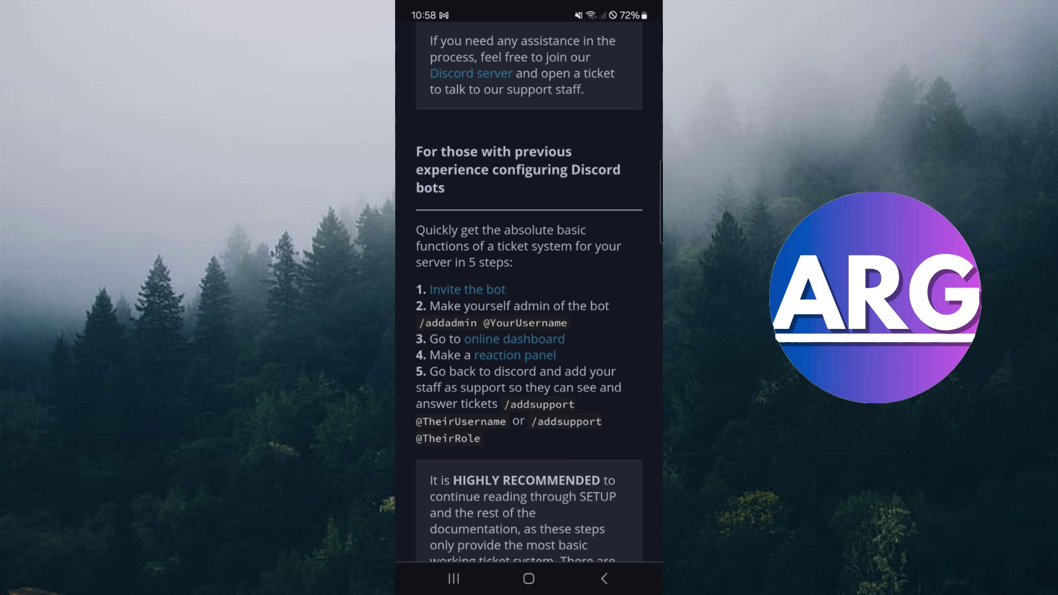
Follow the 'online dashboard' link in step 3 of the Setup page.
{"action": "left_click", "coordinate": [553, 334]}
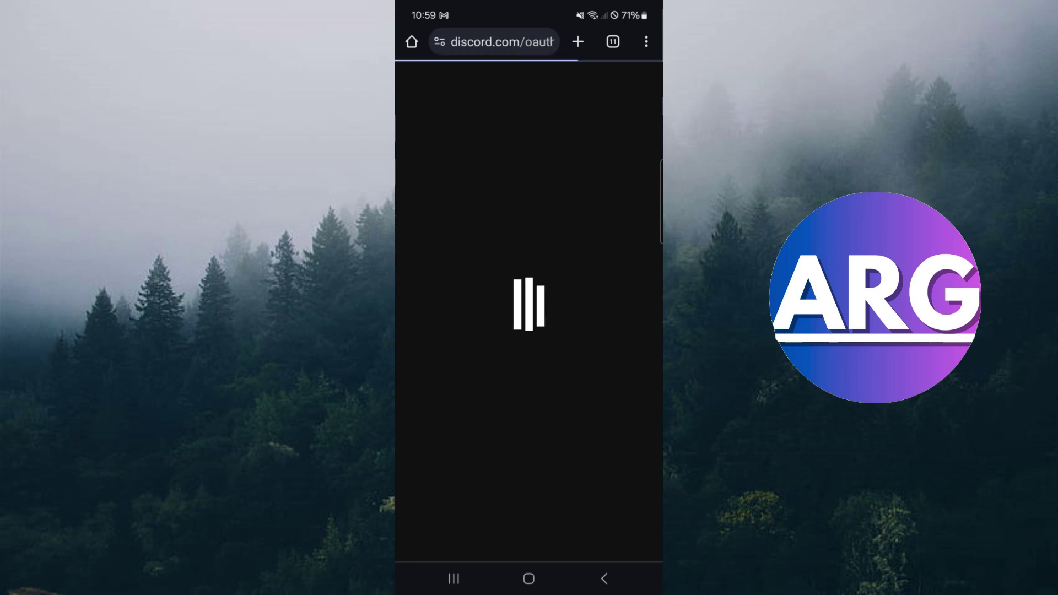
Return to Discord's authorization page through recent apps and authorize Tickets' account access.
{"action": "left_click", "coordinate": [453, 579]}
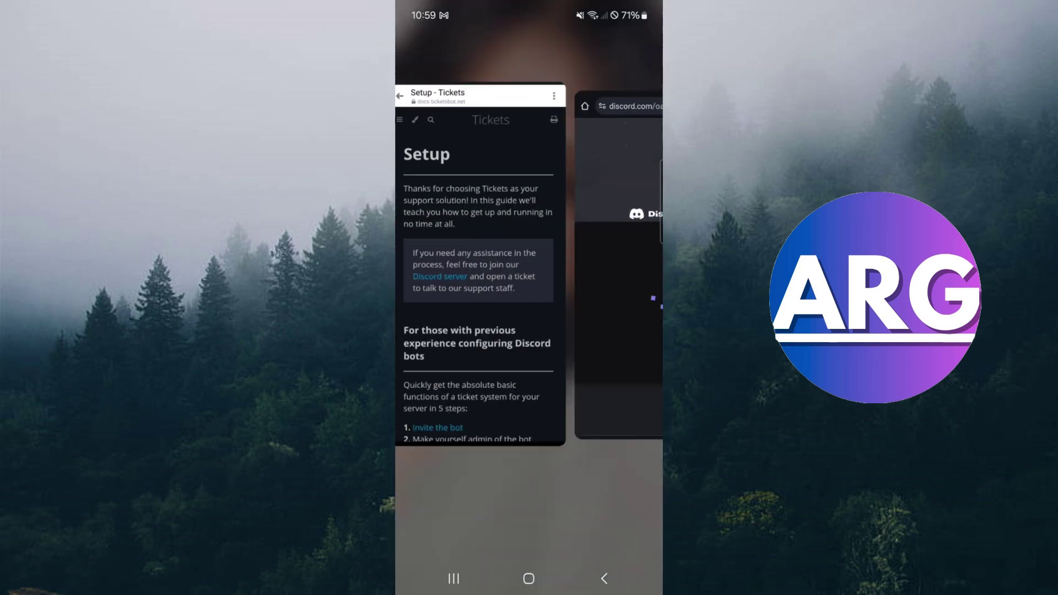
{"action": "left_click", "coordinate": [645, 265]}
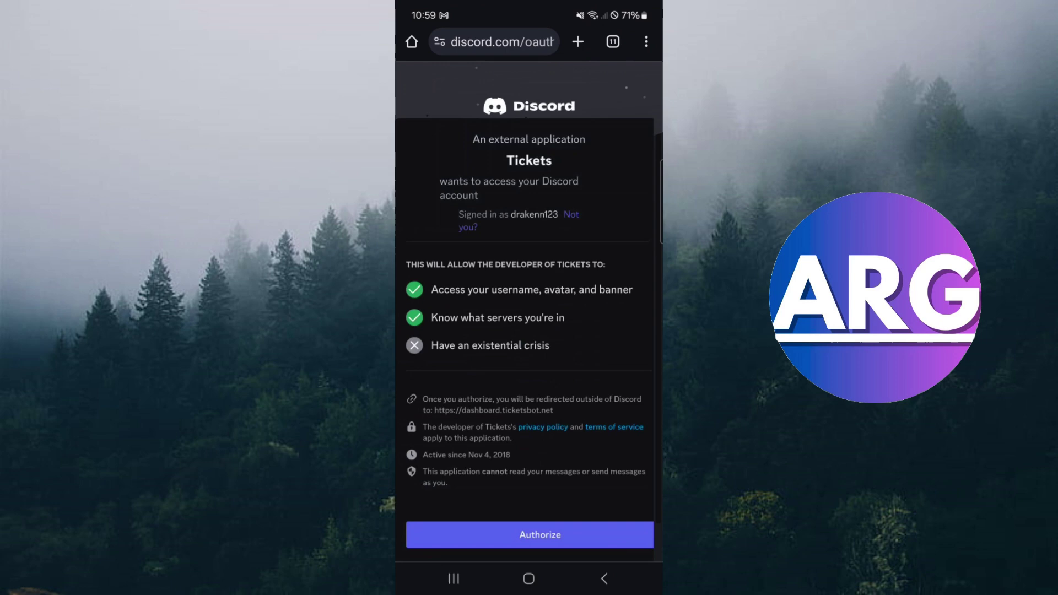
{"action": "left_click", "coordinate": [570, 535]}
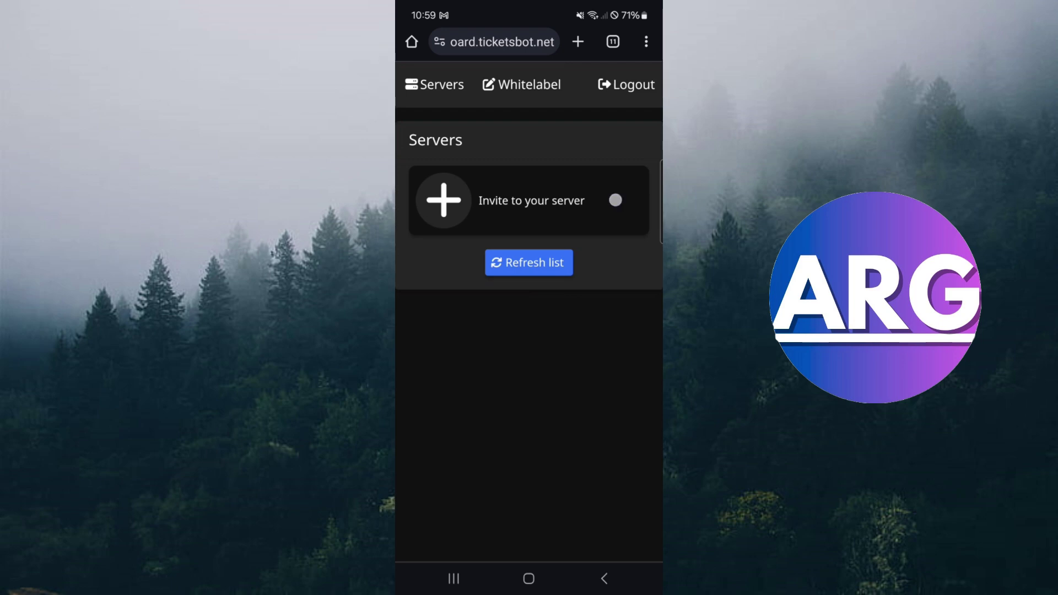
From the dashboard's invite option, choose the Test server and authorize the bot's permissions.
{"action": "left_click", "coordinate": [529, 200]}
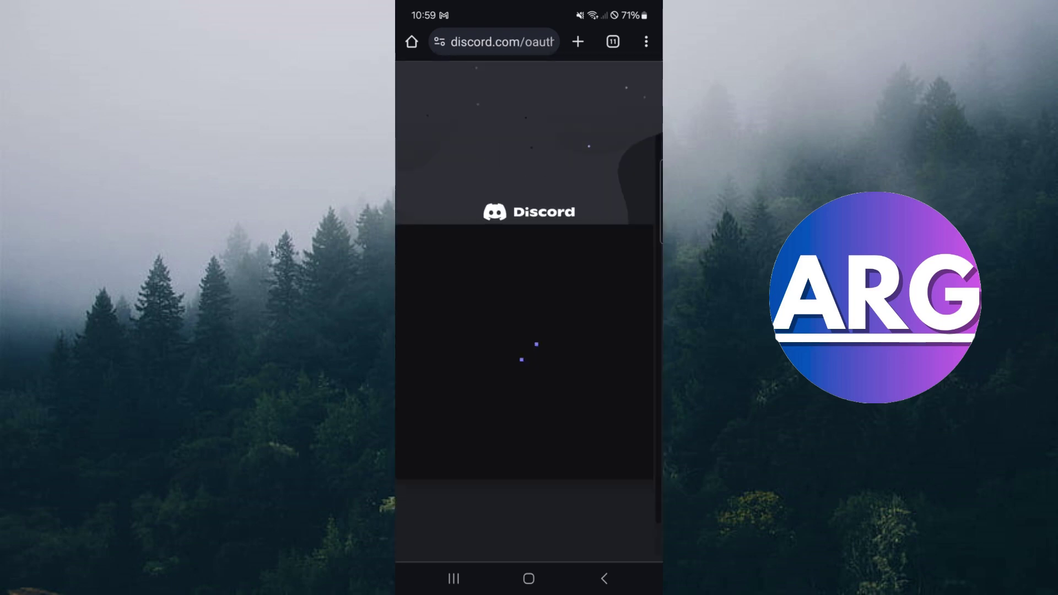
{"action": "left_click", "coordinate": [593, 447]}
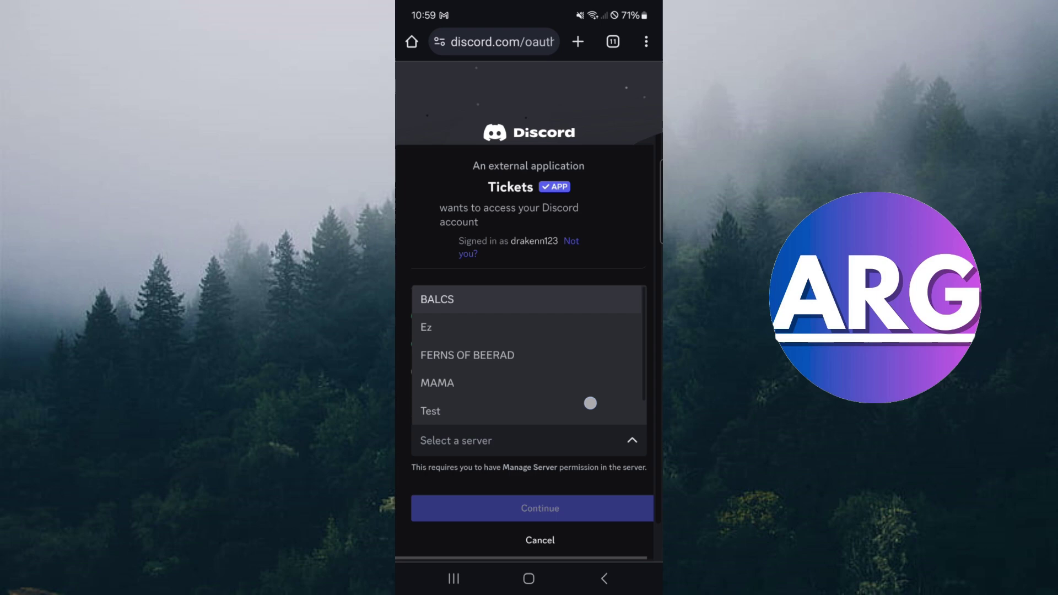
{"action": "scroll", "coordinate": [591, 403], "scroll_direction": "down", "scroll_amount": 1}
{"action": "left_click", "coordinate": [592, 376]}
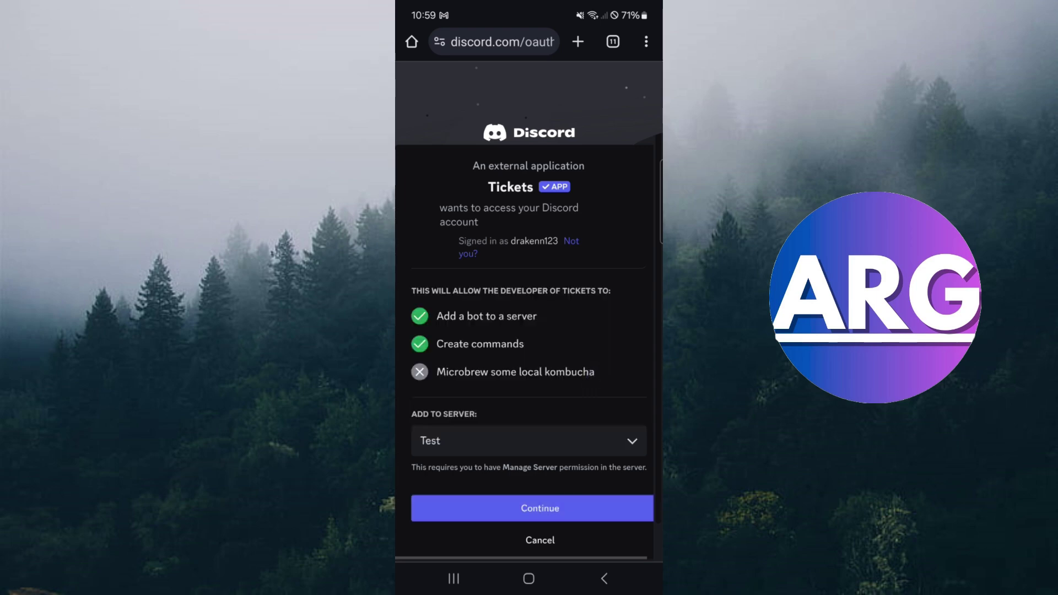
{"action": "left_click", "coordinate": [571, 501]}
{"action": "scroll", "coordinate": [582, 460], "scroll_direction": "down", "scroll_amount": 5}
{"action": "scroll", "coordinate": [596, 413], "scroll_direction": "down", "scroll_amount": 2}
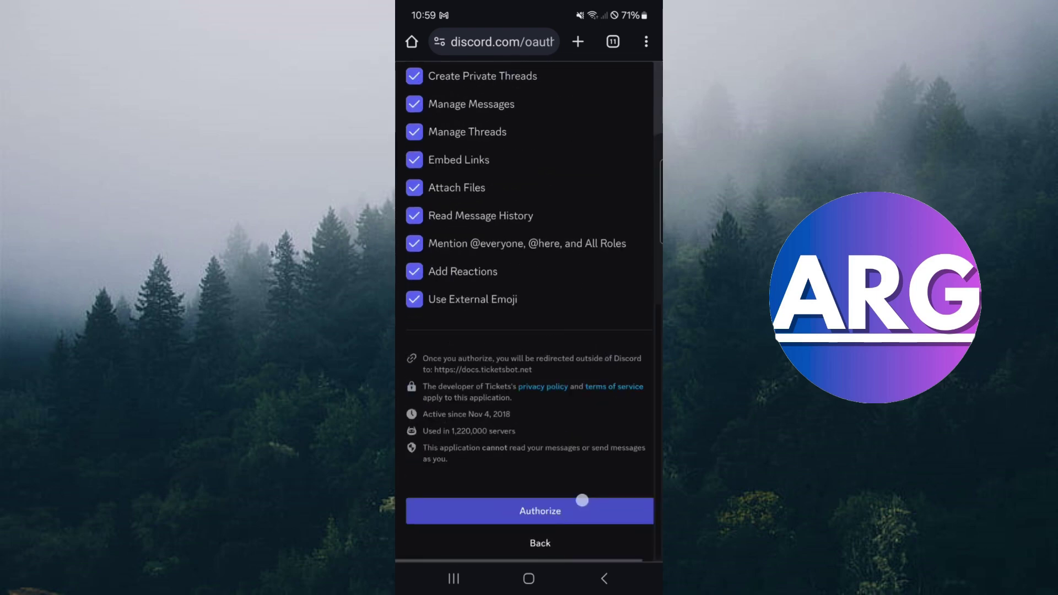
{"action": "left_click", "coordinate": [583, 500]}
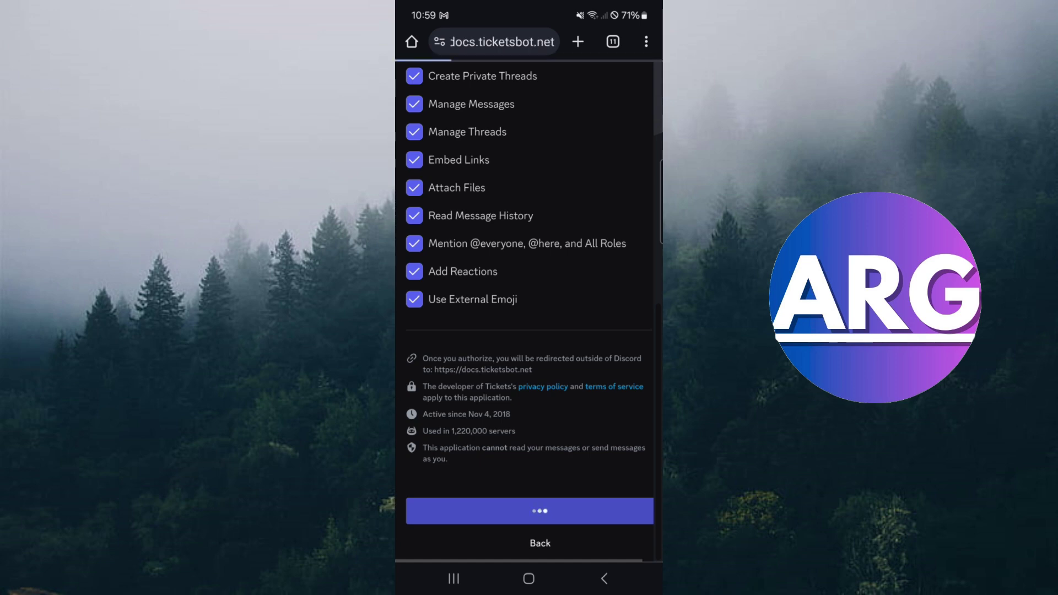
{"action": "scroll", "coordinate": [585, 463], "scroll_direction": "down", "scroll_amount": 3}
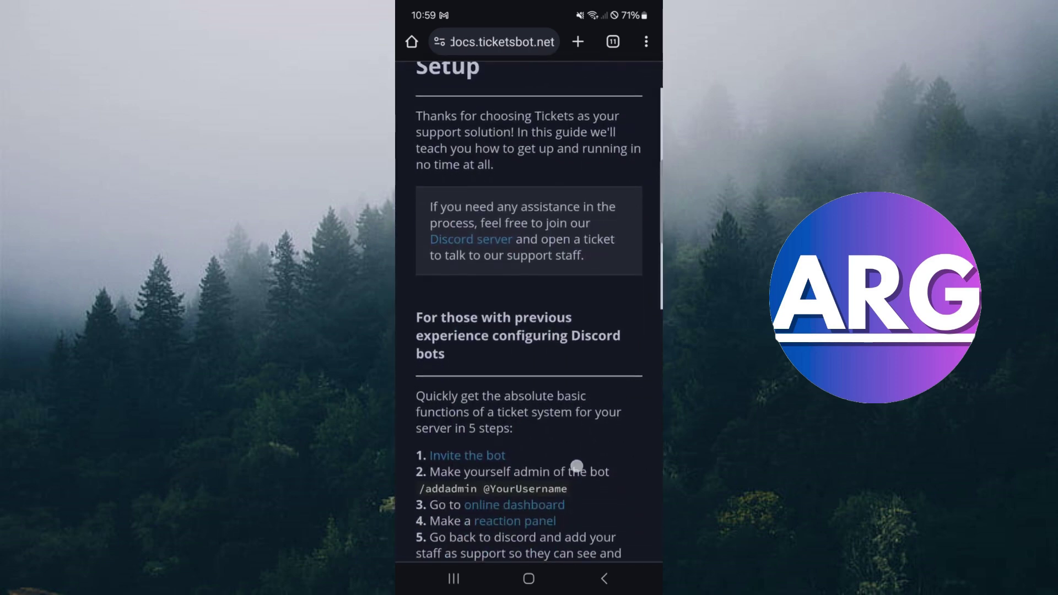
Open the reaction panel guide and play its tutorial video, skipping ahead to about 0:56.
{"action": "left_click", "coordinate": [514, 467]}
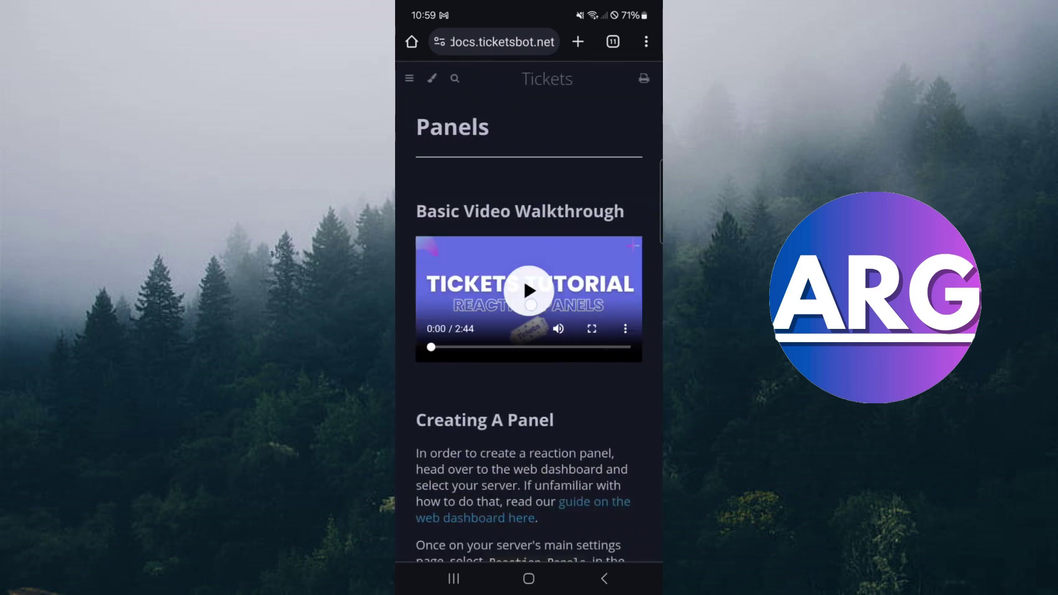
{"action": "left_click", "coordinate": [530, 291]}
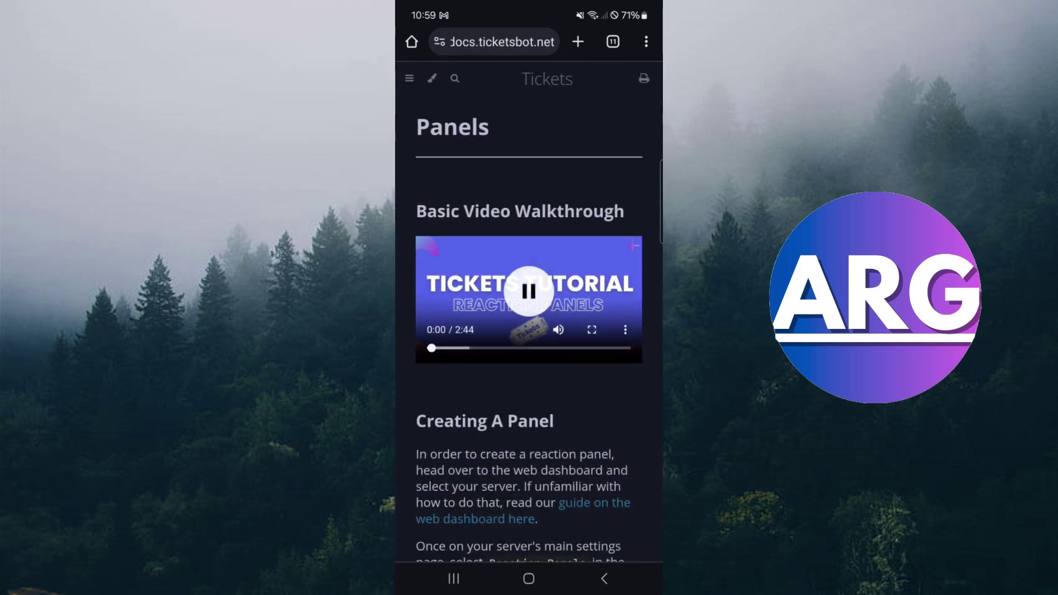
{"action": "left_click_drag", "start_coordinate": [432, 349], "coordinate": [498, 348]}
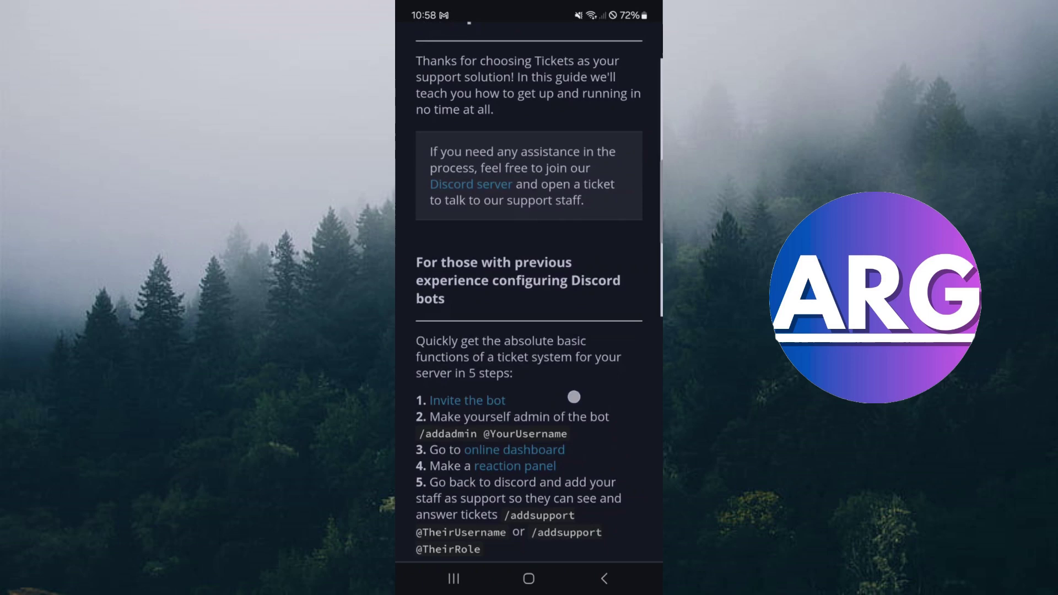
{"action": "scroll", "coordinate": [574, 397], "scroll_direction": "down", "scroll_amount": 1}
{"action": "scroll", "coordinate": [580, 378], "scroll_direction": "down", "scroll_amount": 1}
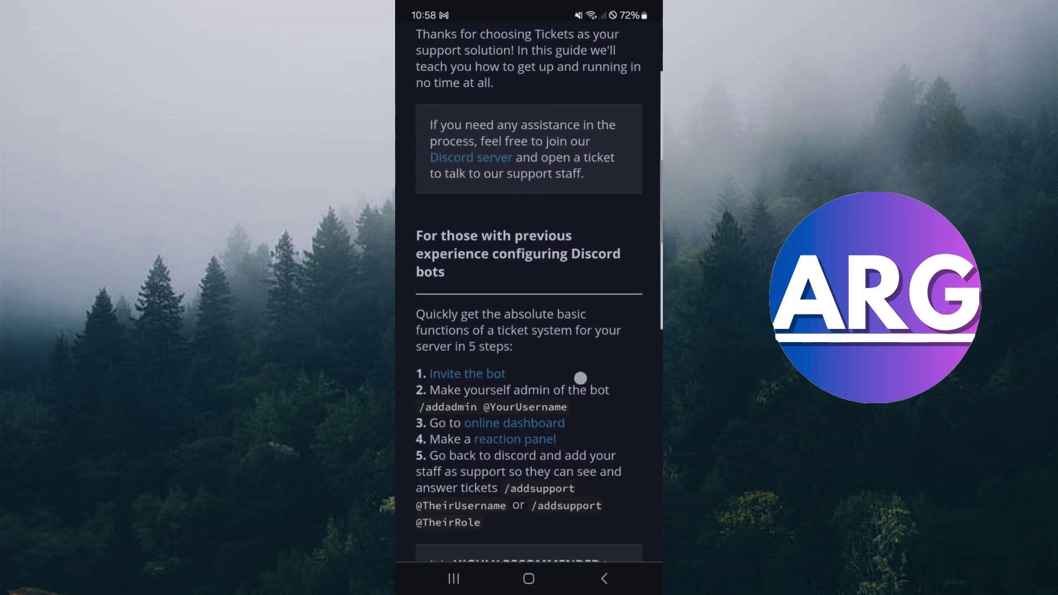
Follow the Setup page's 'Invite the bot' link to Discord's authorization page.
{"action": "left_click", "coordinate": [489, 373]}
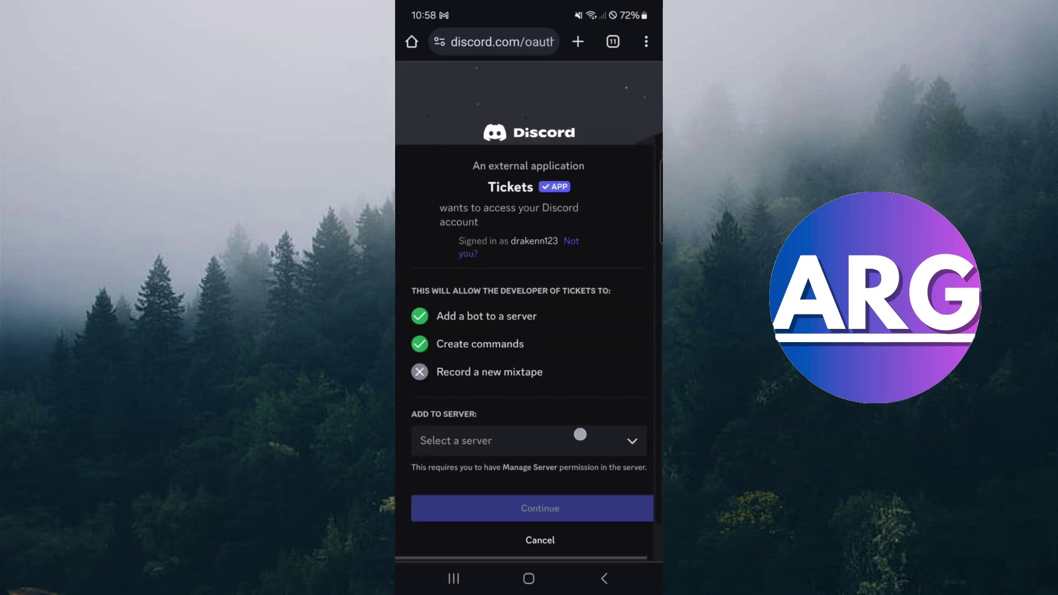
Choose Test in Add to Server and authorize the Tickets bot's listed permissions.
{"action": "left_click", "coordinate": [581, 435]}
{"action": "scroll", "coordinate": [585, 361], "scroll_direction": "down", "scroll_amount": 1}
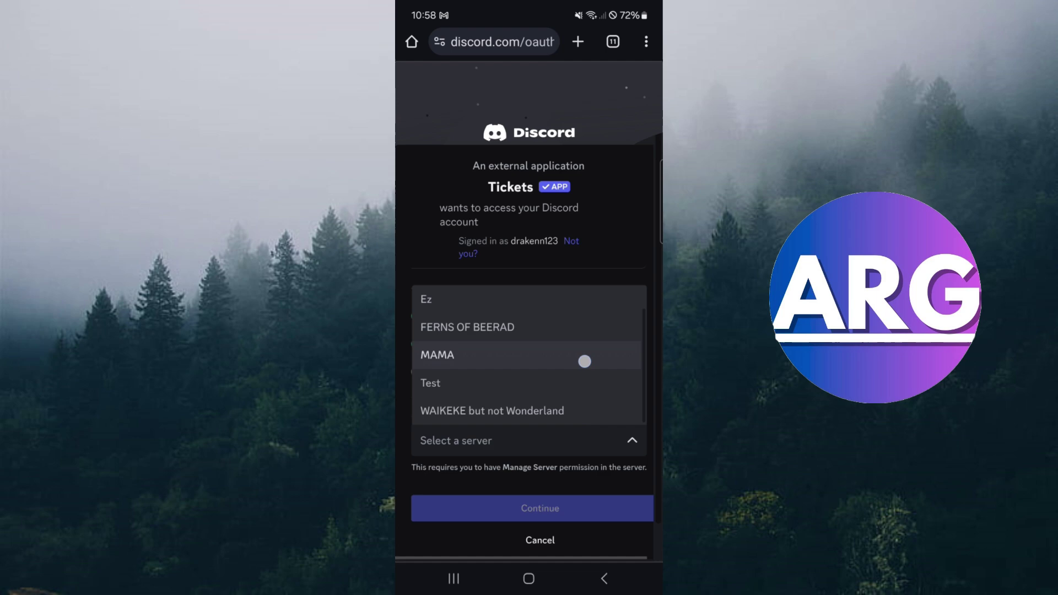
{"action": "left_click", "coordinate": [551, 382]}
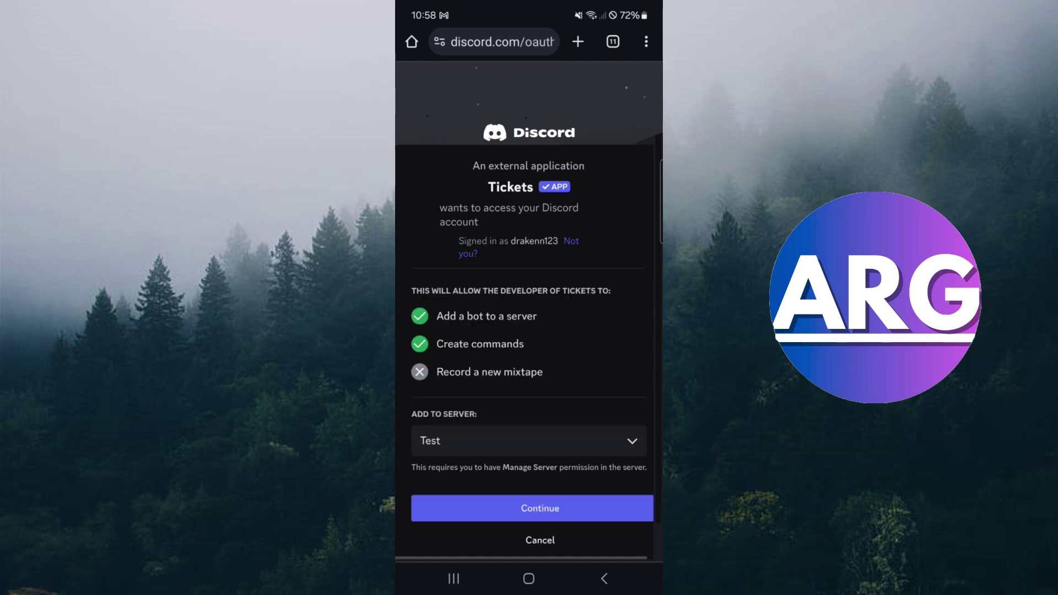
{"action": "left_click", "coordinate": [584, 513]}
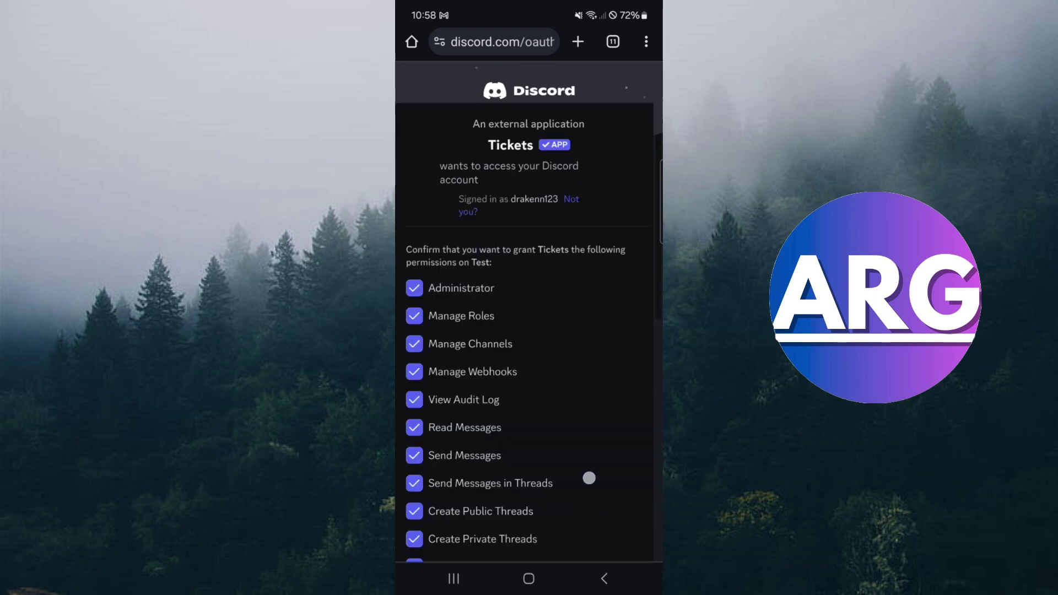
{"action": "scroll", "coordinate": [589, 478], "scroll_direction": "down", "scroll_amount": 10}
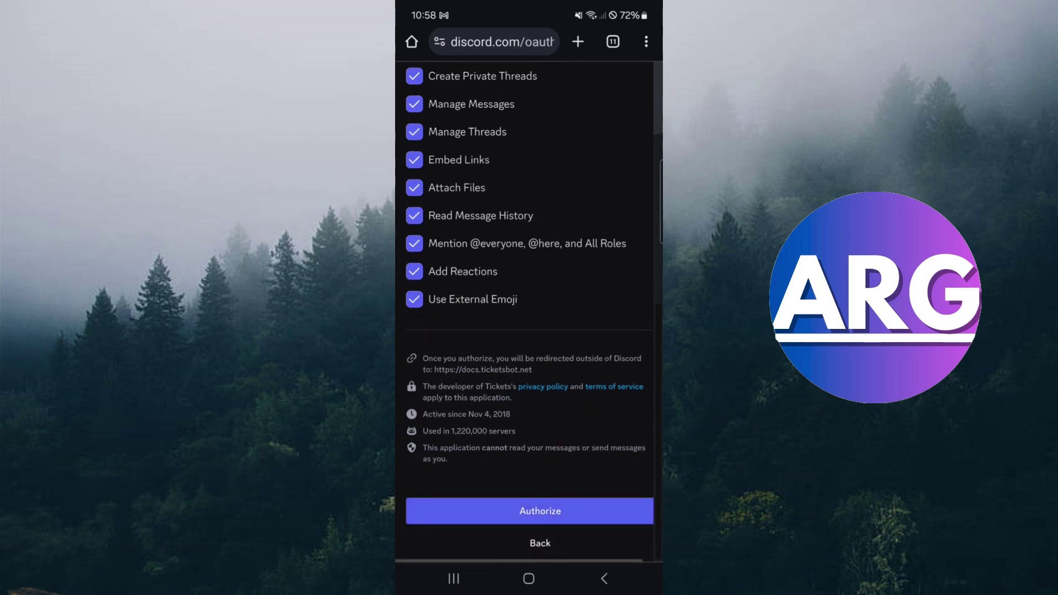
{"action": "left_click", "coordinate": [591, 504]}
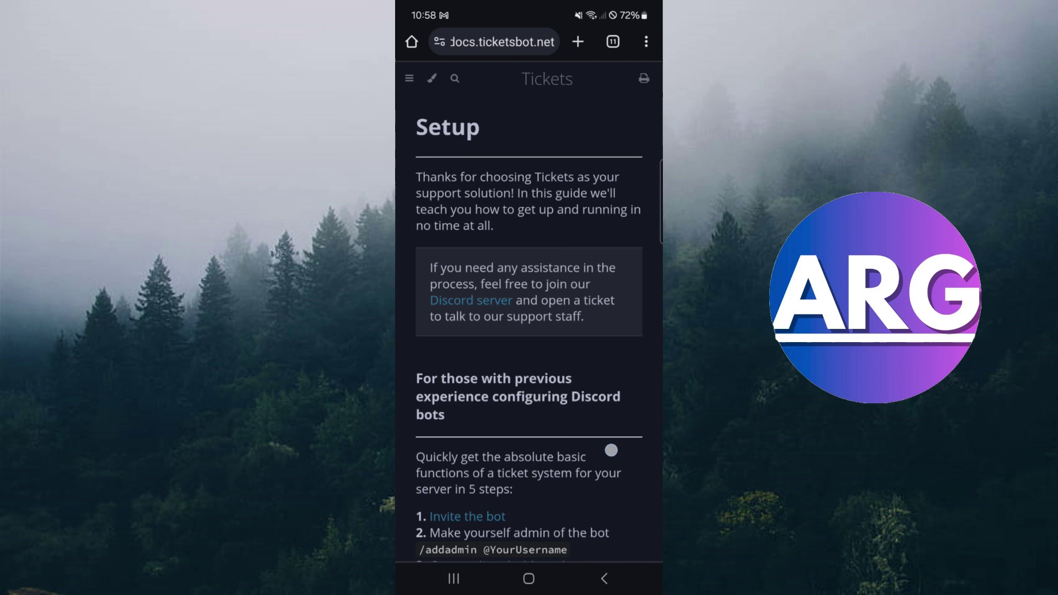
{"action": "scroll", "coordinate": [612, 451], "scroll_direction": "down", "scroll_amount": 3}
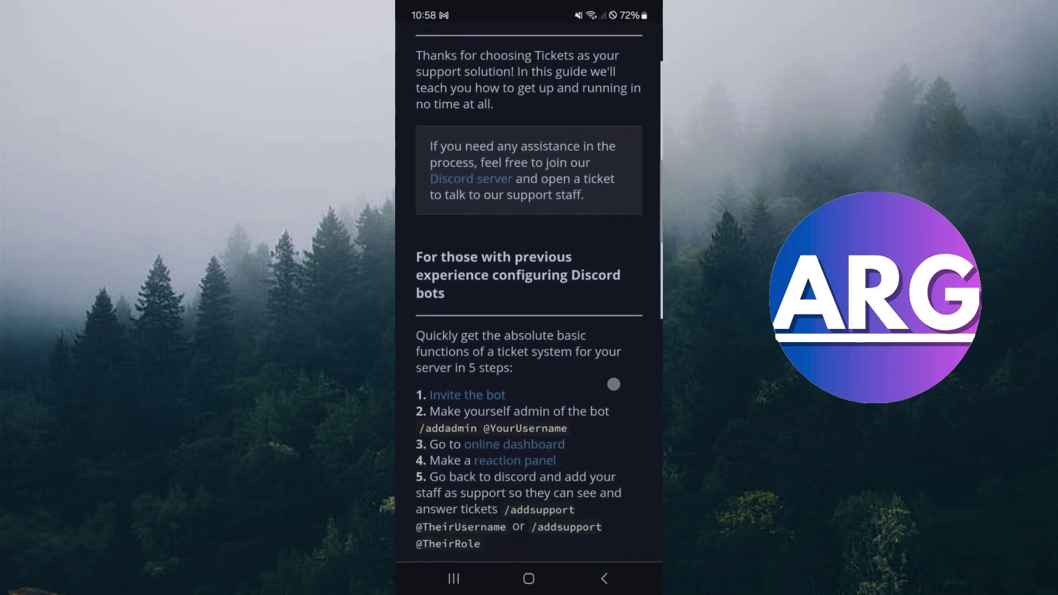
{"action": "scroll", "coordinate": [612, 410], "scroll_direction": "down", "scroll_amount": 2}
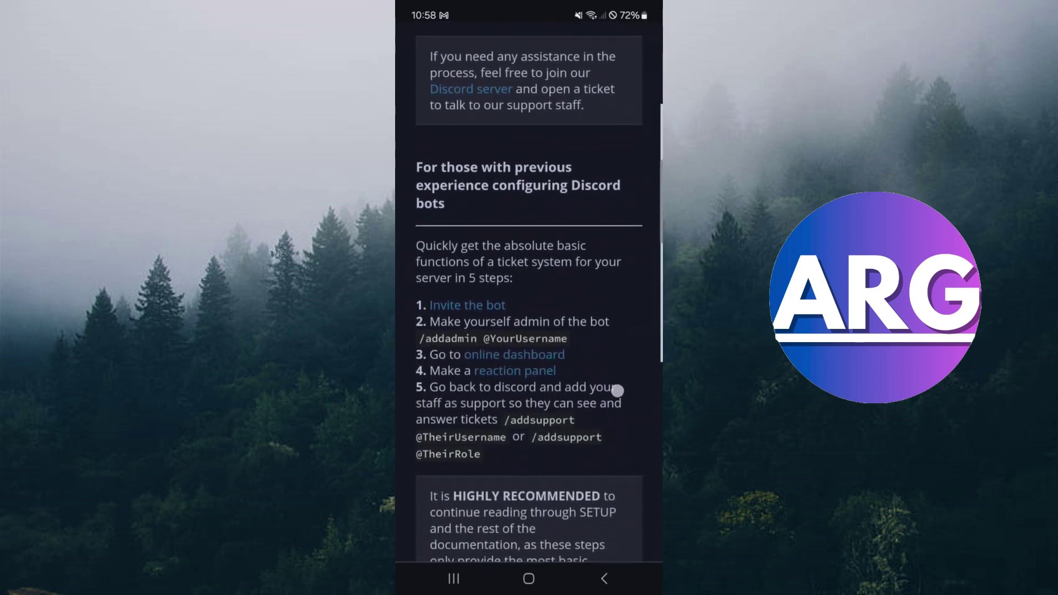
{"action": "scroll", "coordinate": [623, 383], "scroll_direction": "down", "scroll_amount": 1}
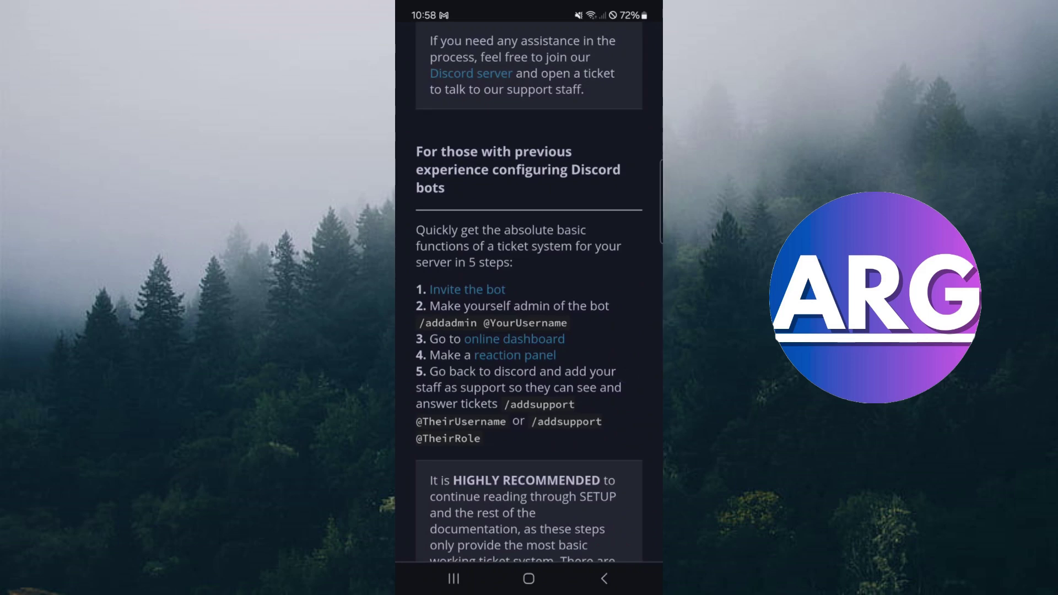